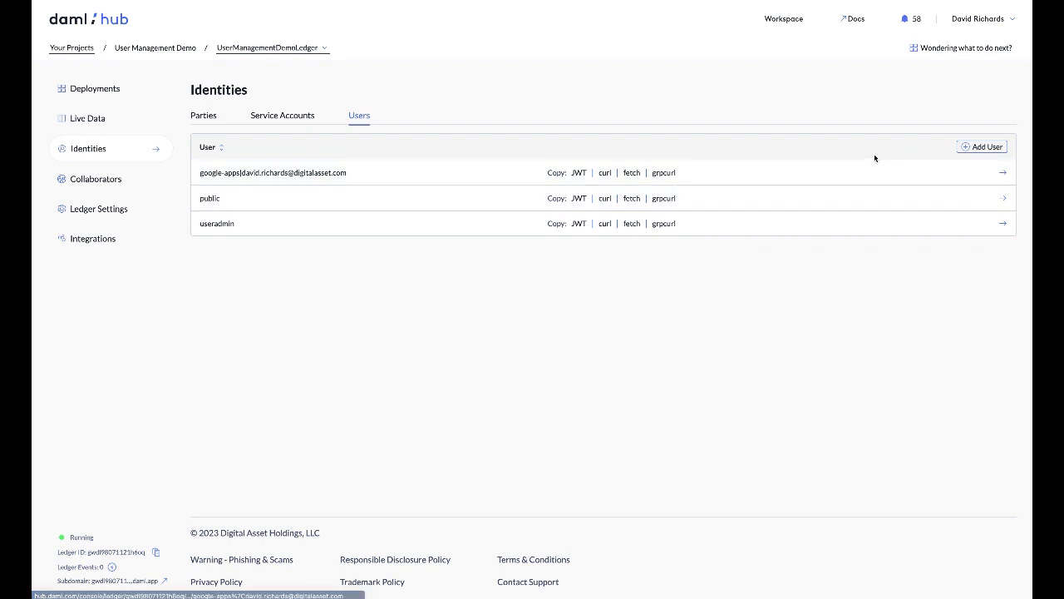
Create three users, entering a personal alias for each, and dismiss the resulting notifications
{"action": "left_click", "coordinate": [980, 147]}
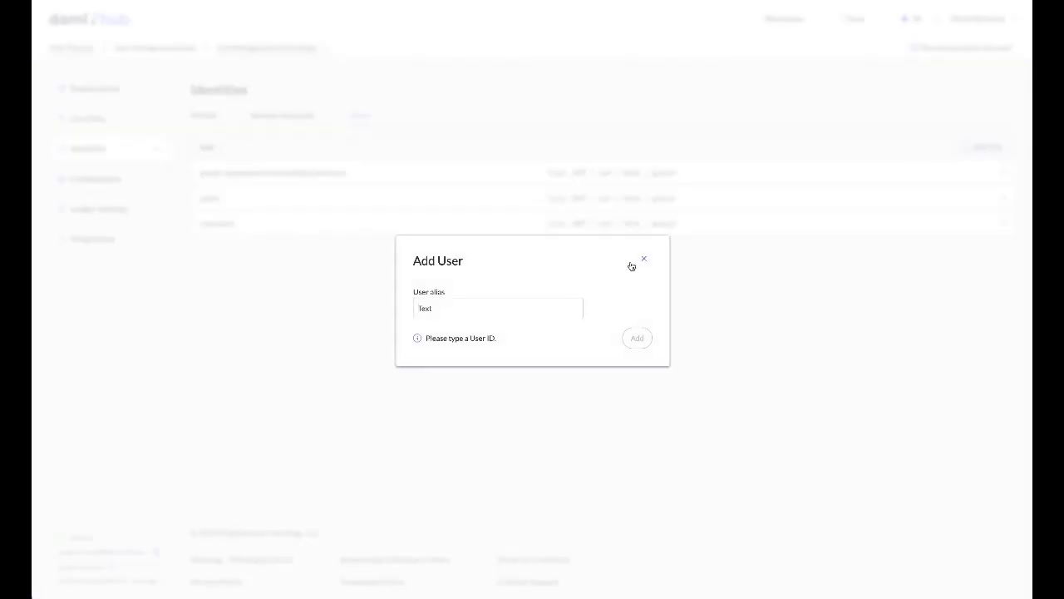
{"action": "type", "text": "Alice"}
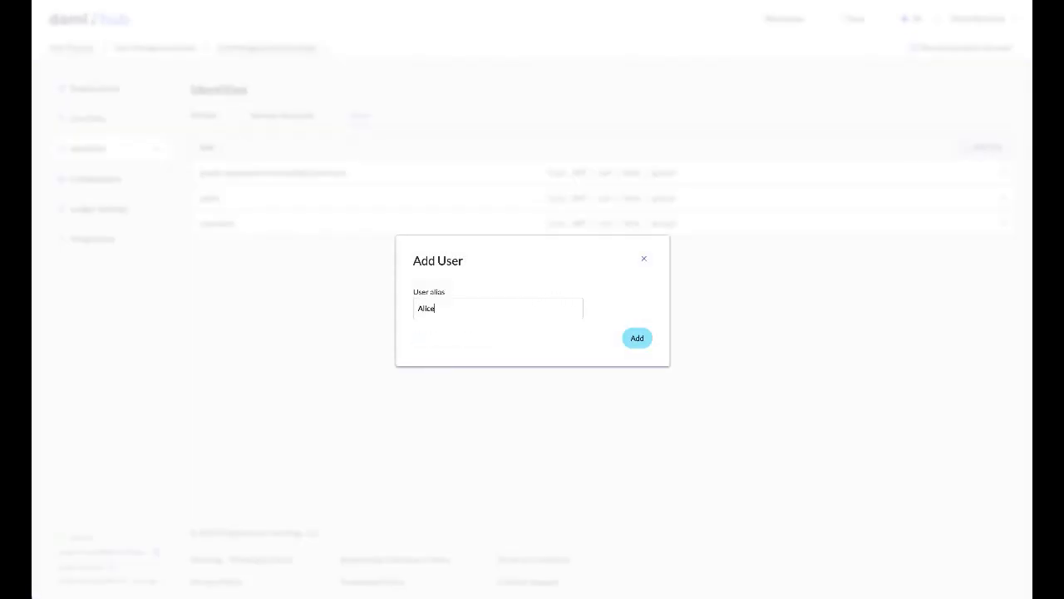
{"action": "key", "text": "Return"}
{"action": "type", "text": "Bob"}
{"action": "key", "text": "BackSpace"}
{"action": "type", "text": "b"}
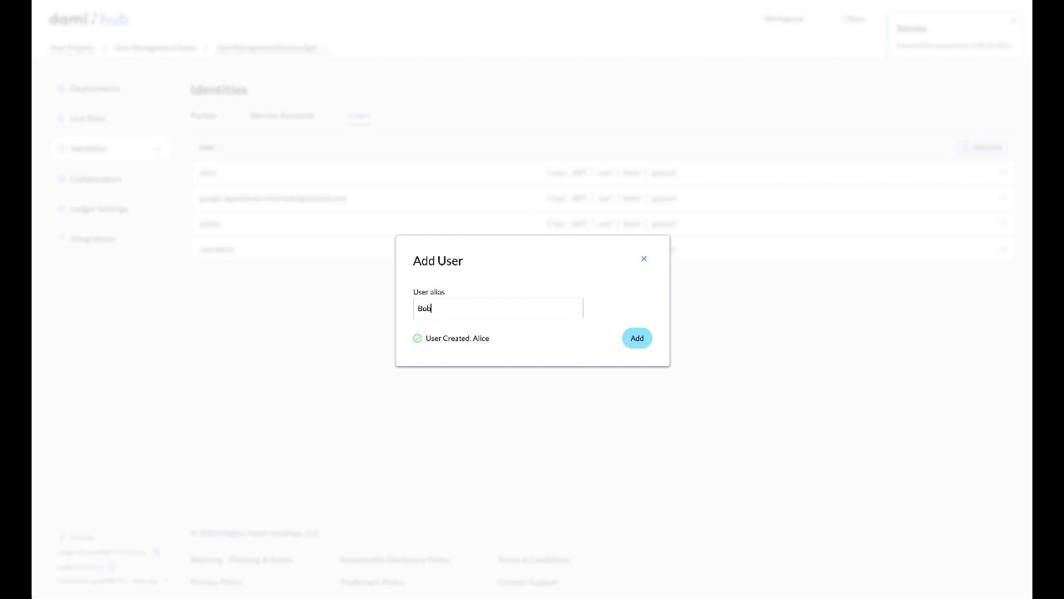
{"action": "key", "text": "Return"}
{"action": "type", "text": "Charlie"}
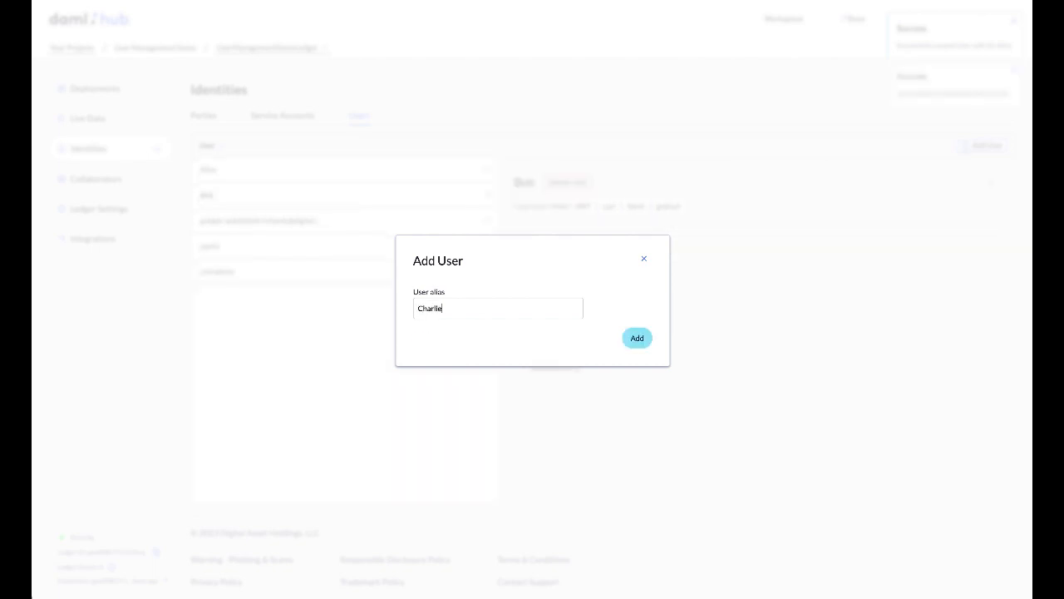
{"action": "key", "text": "Return"}
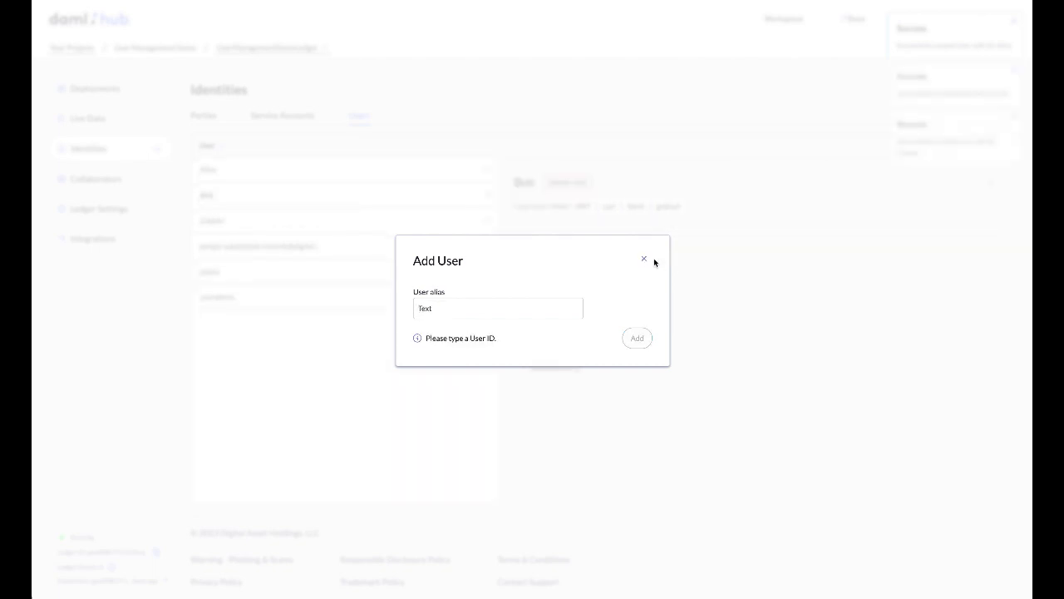
{"action": "left_click", "coordinate": [644, 263]}
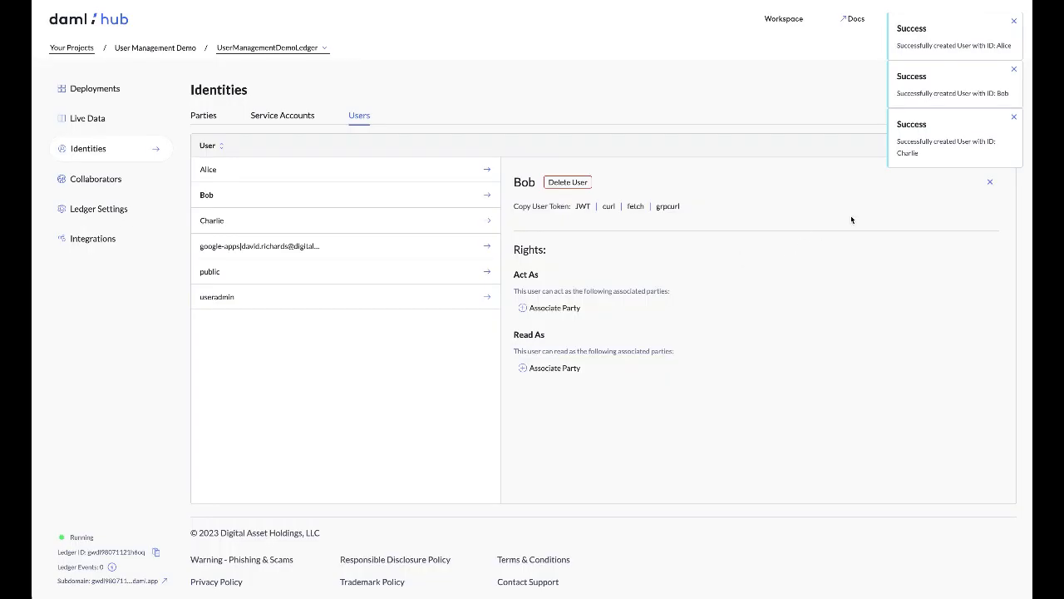
{"action": "left_click", "coordinate": [1014, 20]}
{"action": "left_click", "coordinate": [1014, 22]}
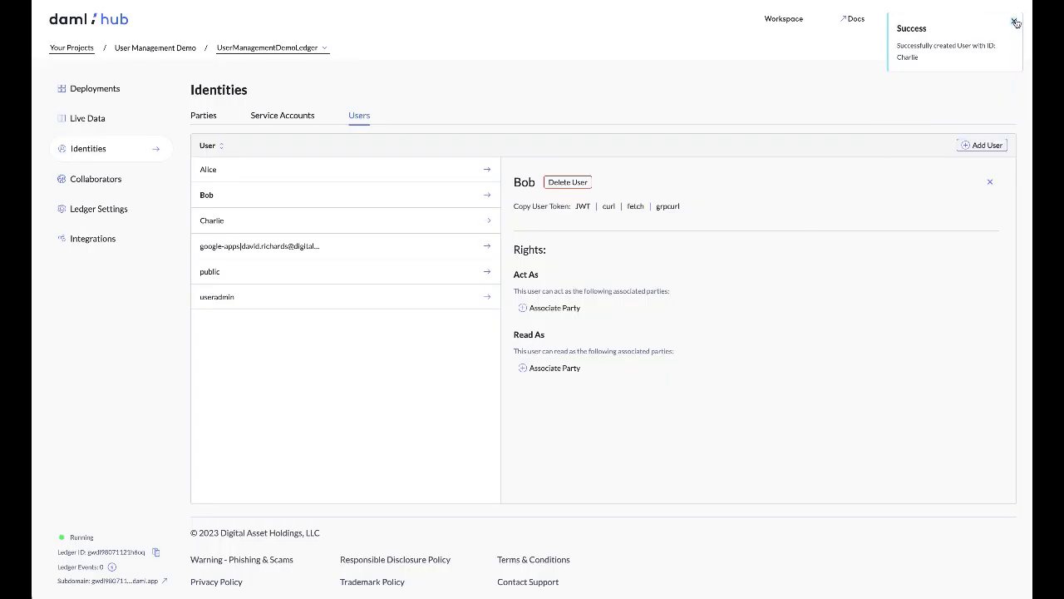
{"action": "left_click", "coordinate": [1014, 21]}
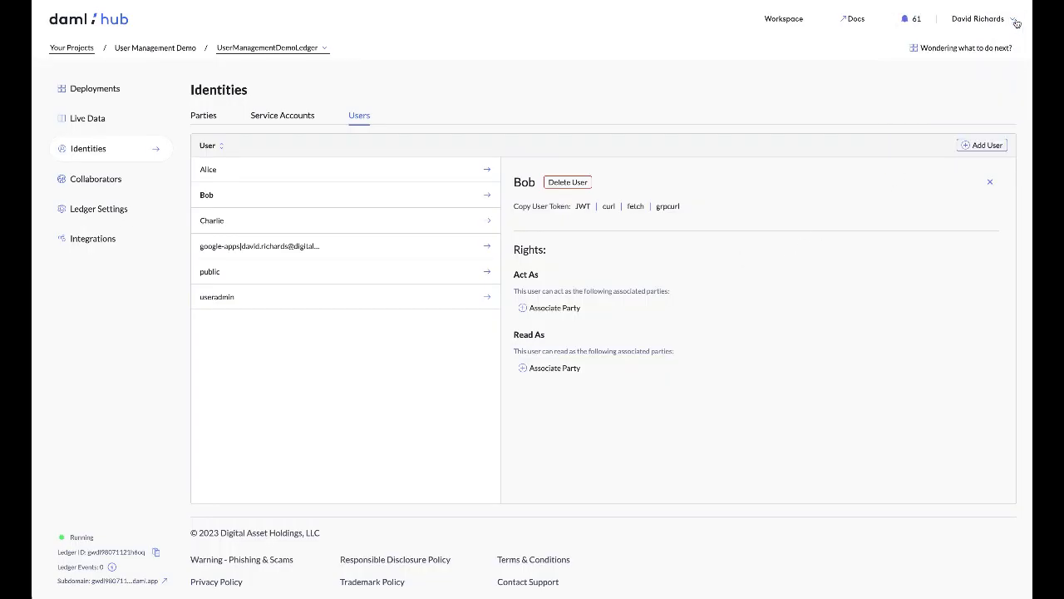
Grant the first listed user both Act As and Read As rights for the party with the same name
{"action": "left_click", "coordinate": [376, 169]}
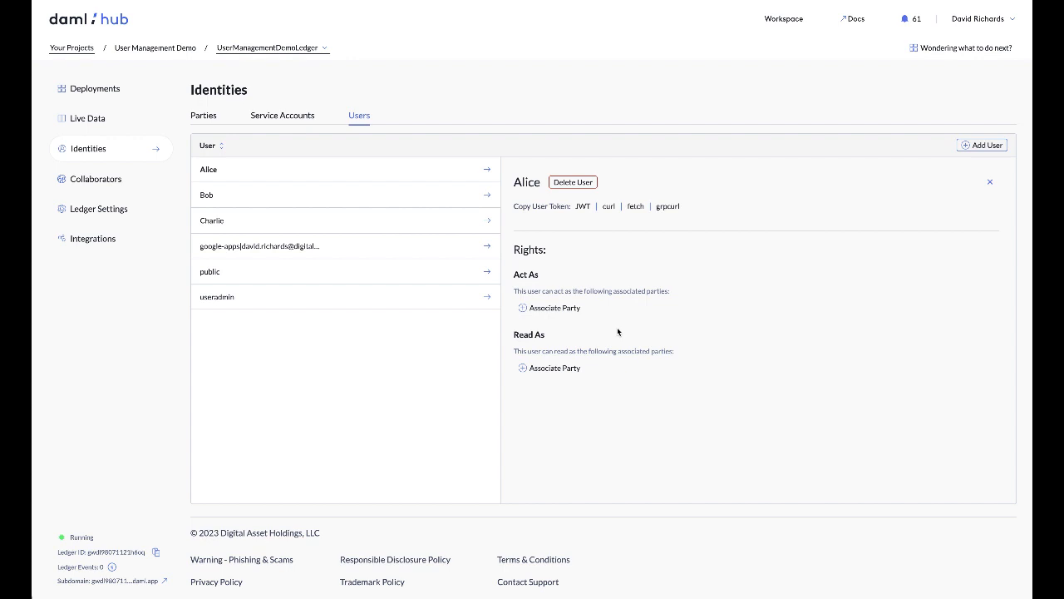
{"action": "left_click", "coordinate": [567, 308]}
{"action": "left_click", "coordinate": [744, 339]}
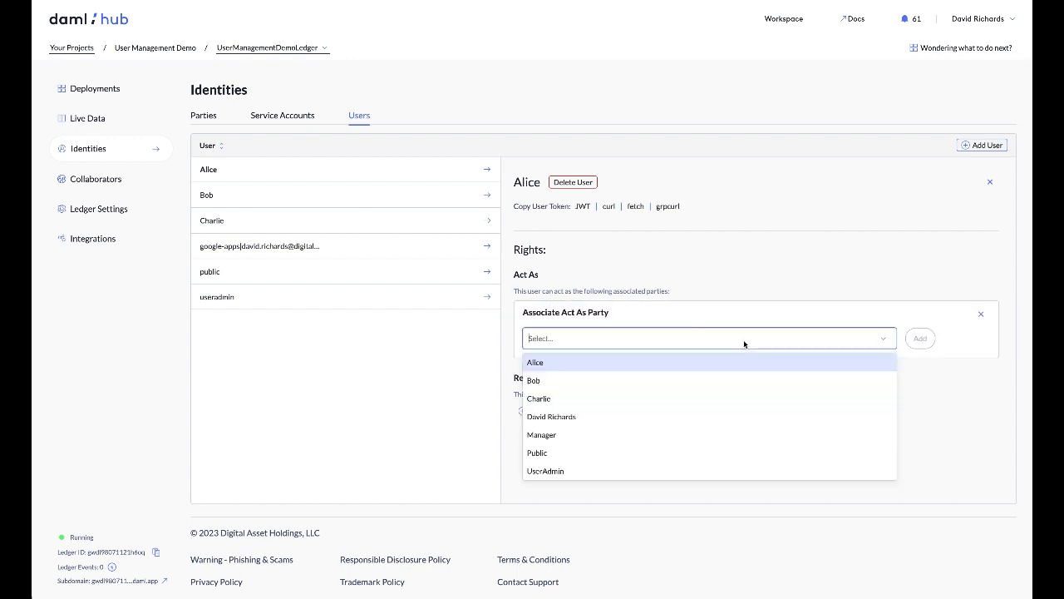
{"action": "left_click", "coordinate": [664, 366]}
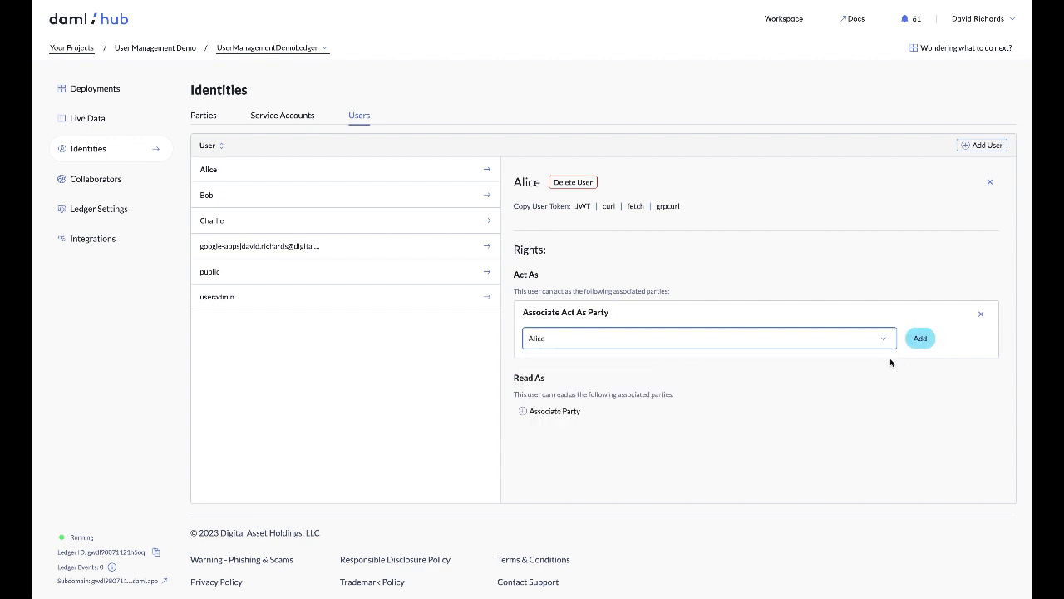
{"action": "left_click", "coordinate": [920, 341]}
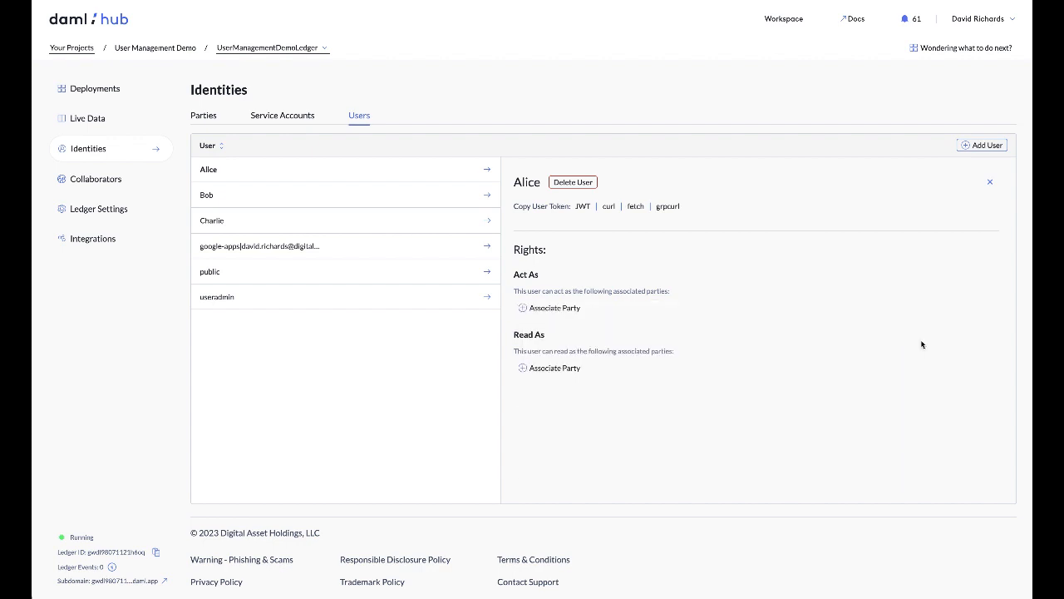
{"action": "left_click", "coordinate": [544, 400]}
{"action": "left_click", "coordinate": [586, 428]}
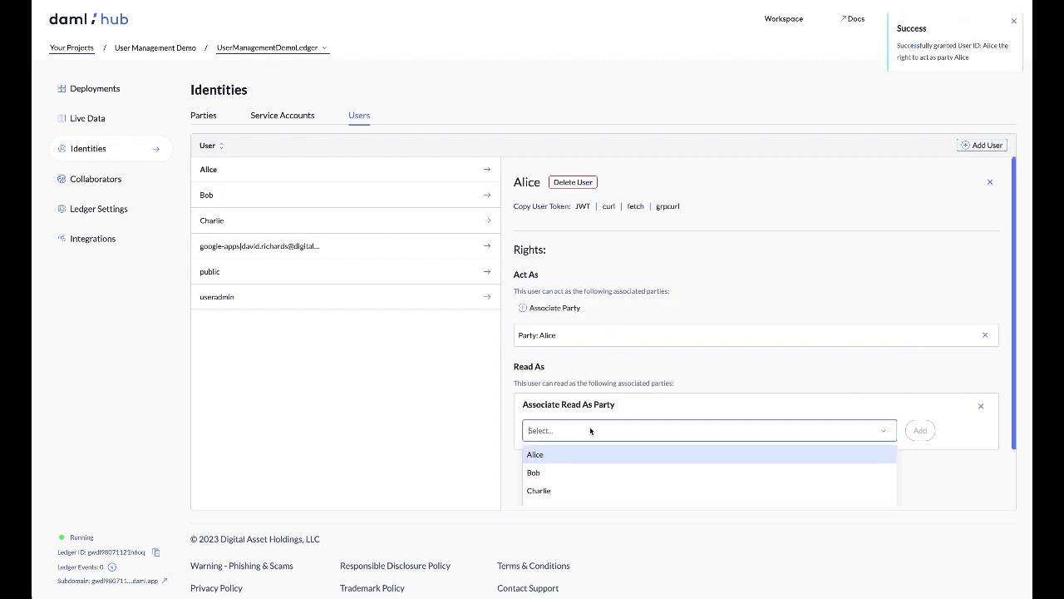
{"action": "left_click", "coordinate": [576, 454]}
{"action": "left_click", "coordinate": [921, 432]}
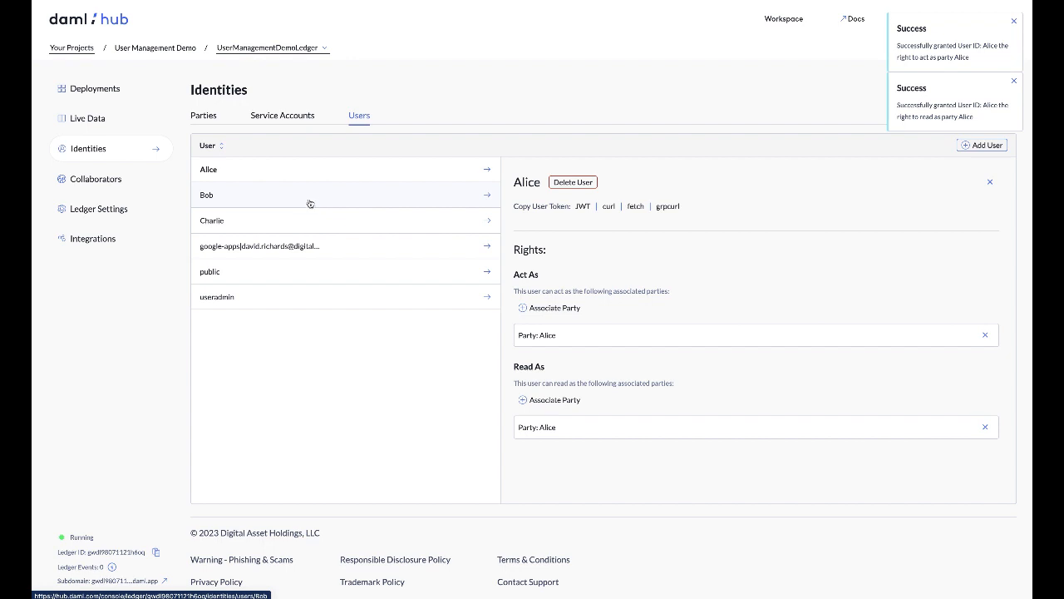
Grant the second listed user both Act As and Read As rights for the party matching that user's name
{"action": "left_click", "coordinate": [213, 200]}
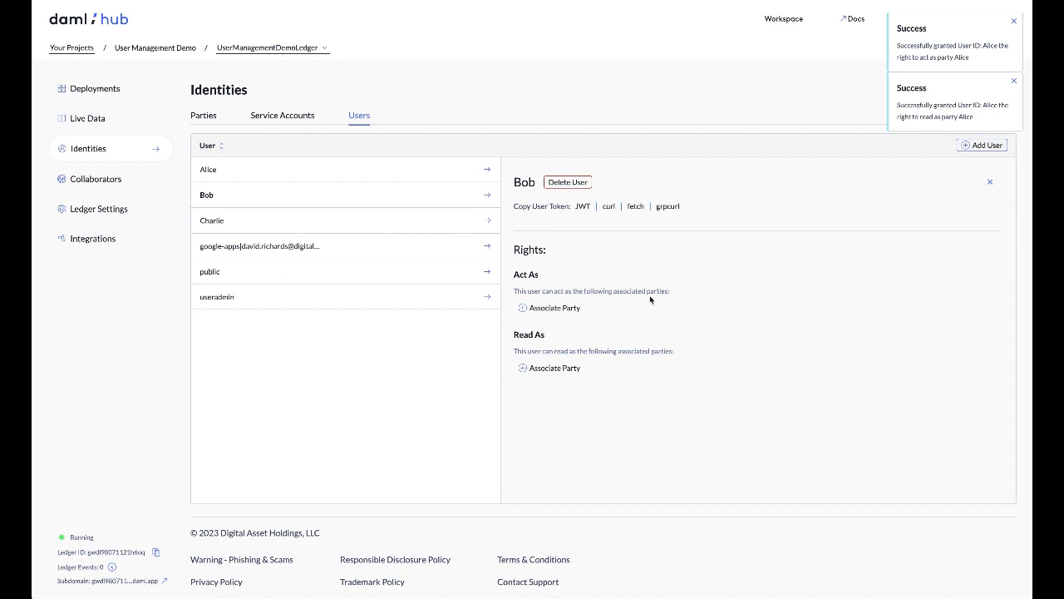
{"action": "left_click", "coordinate": [565, 309]}
{"action": "left_click", "coordinate": [586, 339]}
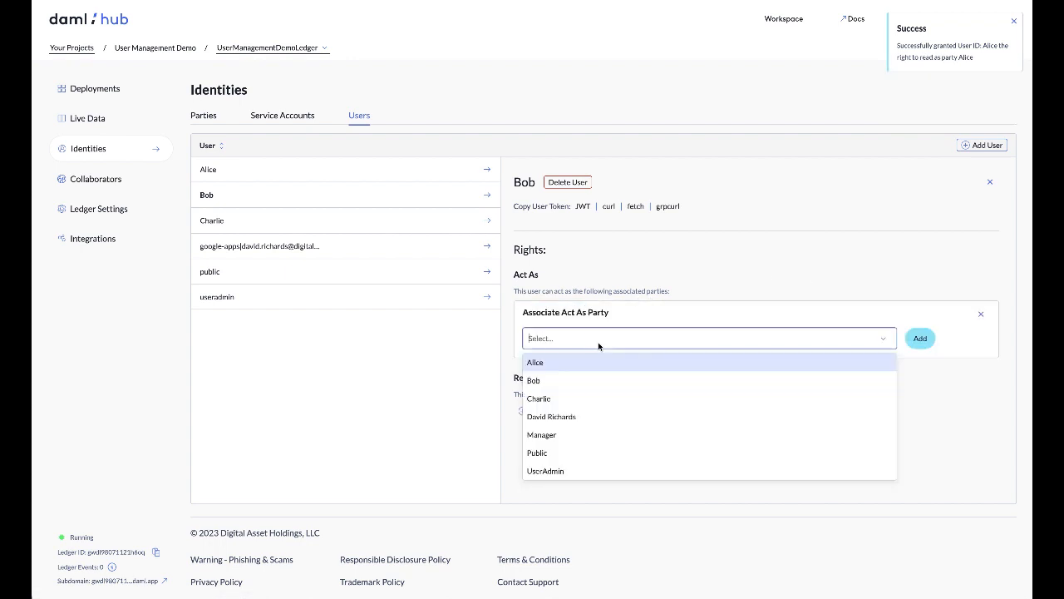
{"action": "left_click", "coordinate": [581, 380]}
{"action": "left_click", "coordinate": [920, 340]}
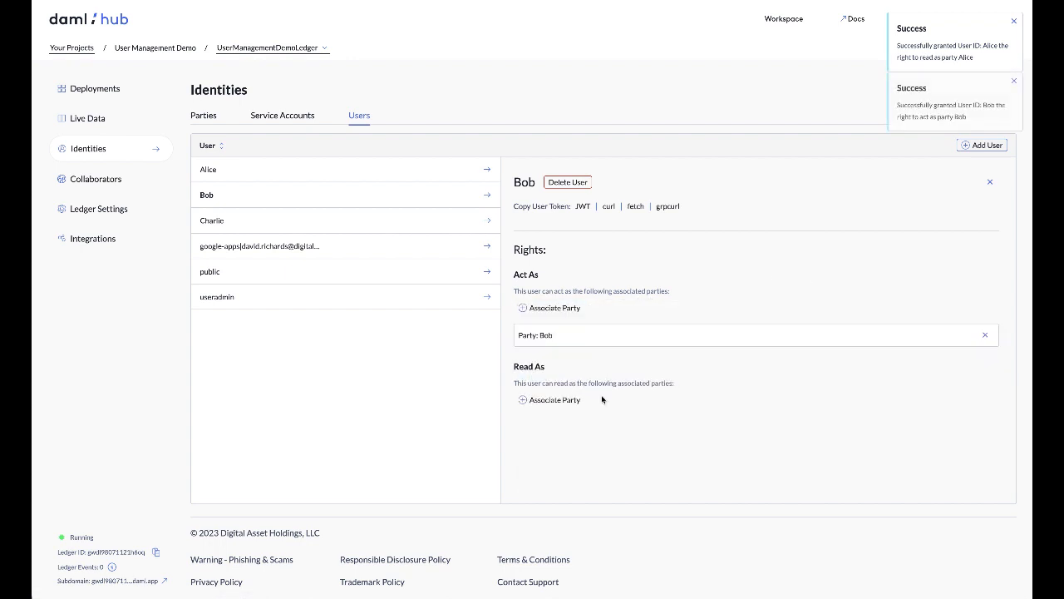
{"action": "left_click", "coordinate": [564, 402]}
{"action": "left_click", "coordinate": [586, 431]}
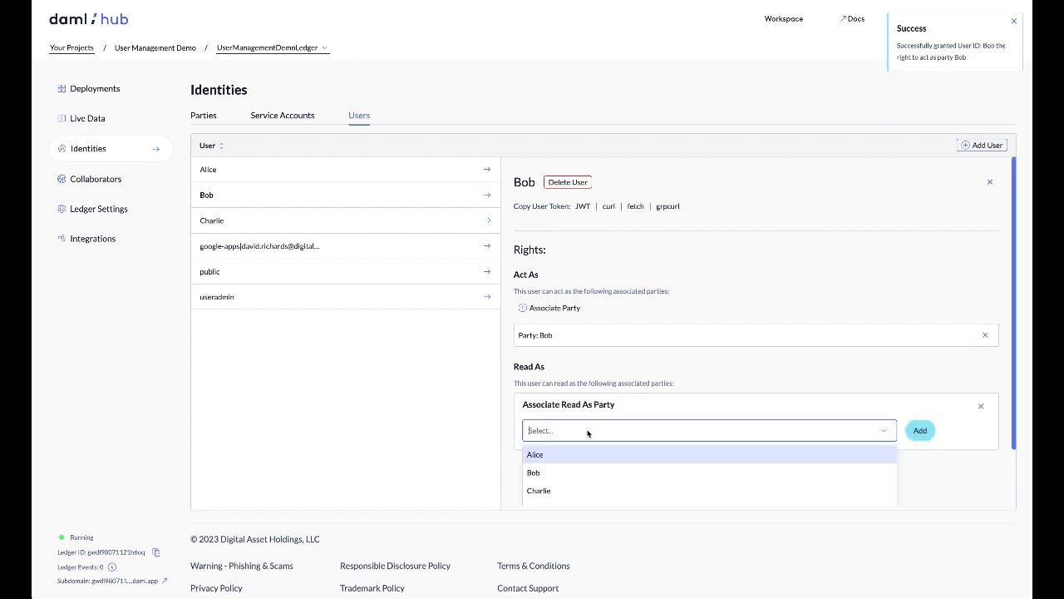
{"action": "left_click", "coordinate": [581, 475]}
{"action": "left_click", "coordinate": [914, 436]}
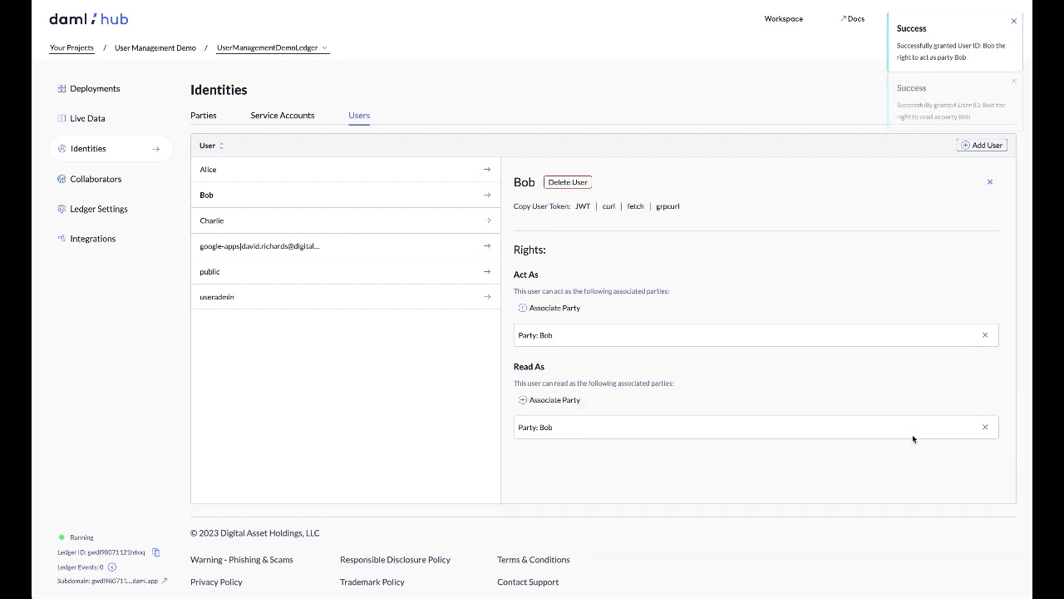
Grant the third listed user both Act As and Read As rights for the party sharing that user's name
{"action": "left_click", "coordinate": [291, 221]}
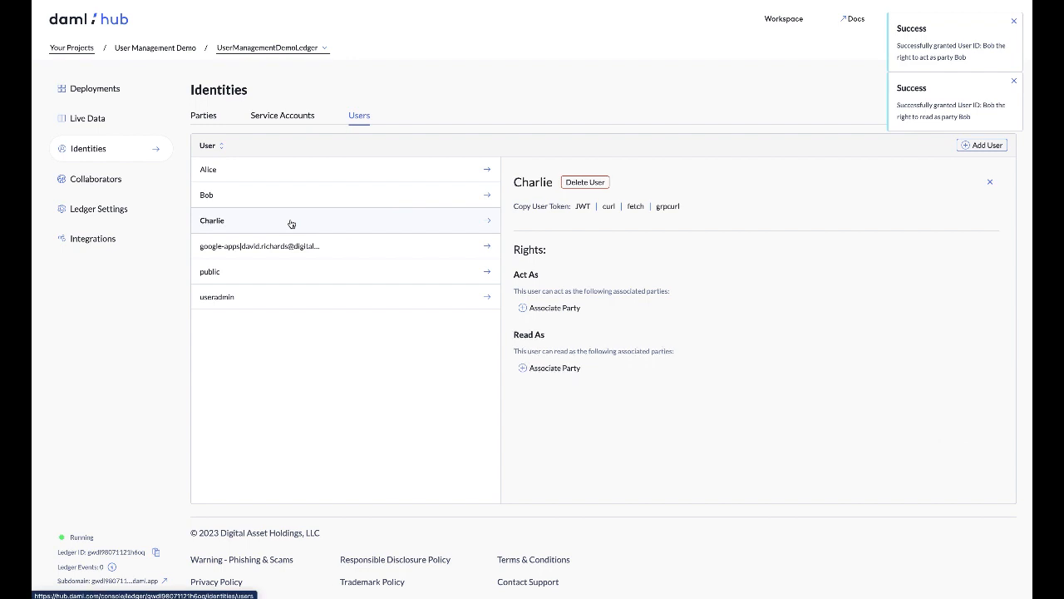
{"action": "left_click", "coordinate": [545, 307]}
{"action": "left_click", "coordinate": [576, 340]}
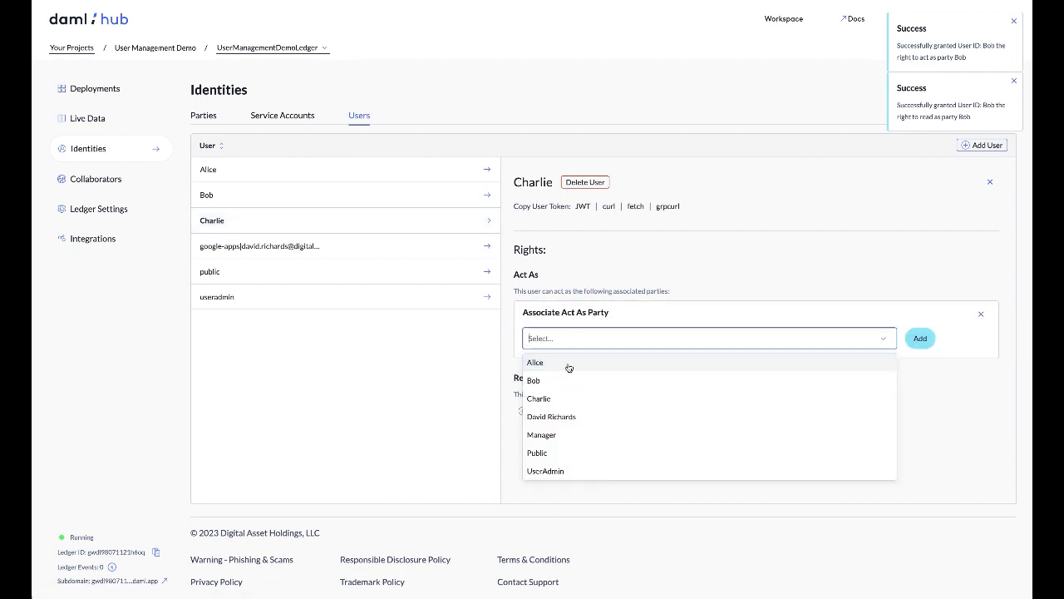
{"action": "left_click", "coordinate": [539, 399]}
{"action": "left_click", "coordinate": [920, 339]}
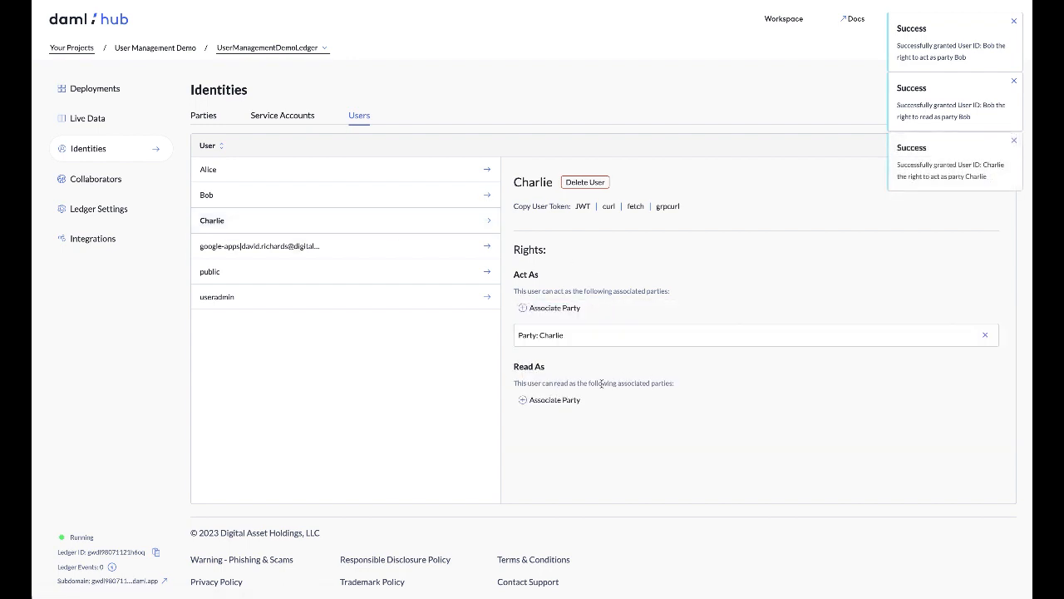
{"action": "left_click", "coordinate": [552, 400]}
{"action": "left_click", "coordinate": [565, 431]}
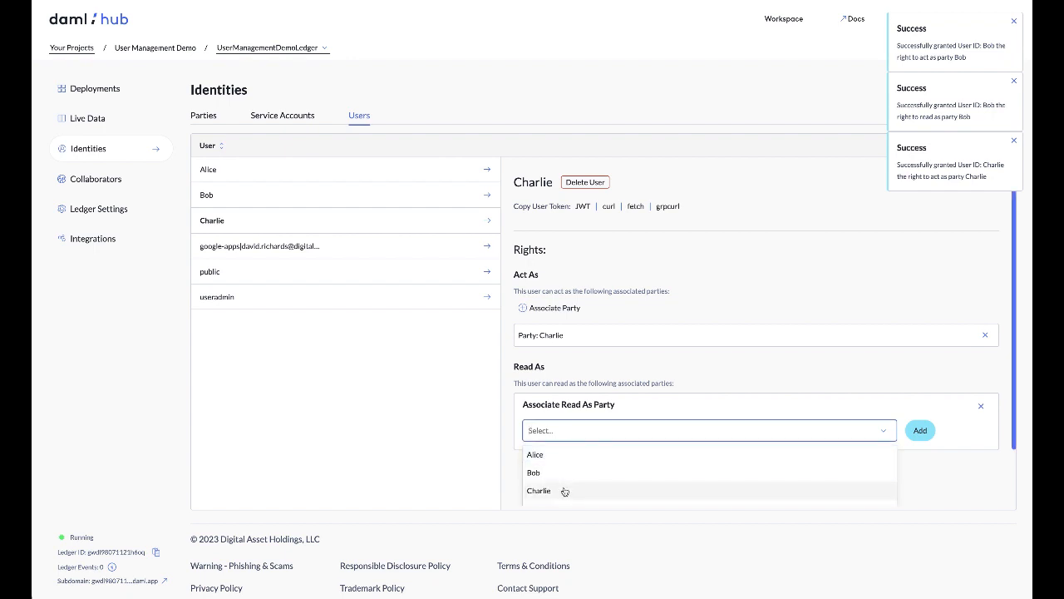
{"action": "left_click", "coordinate": [563, 490]}
{"action": "left_click", "coordinate": [921, 430]}
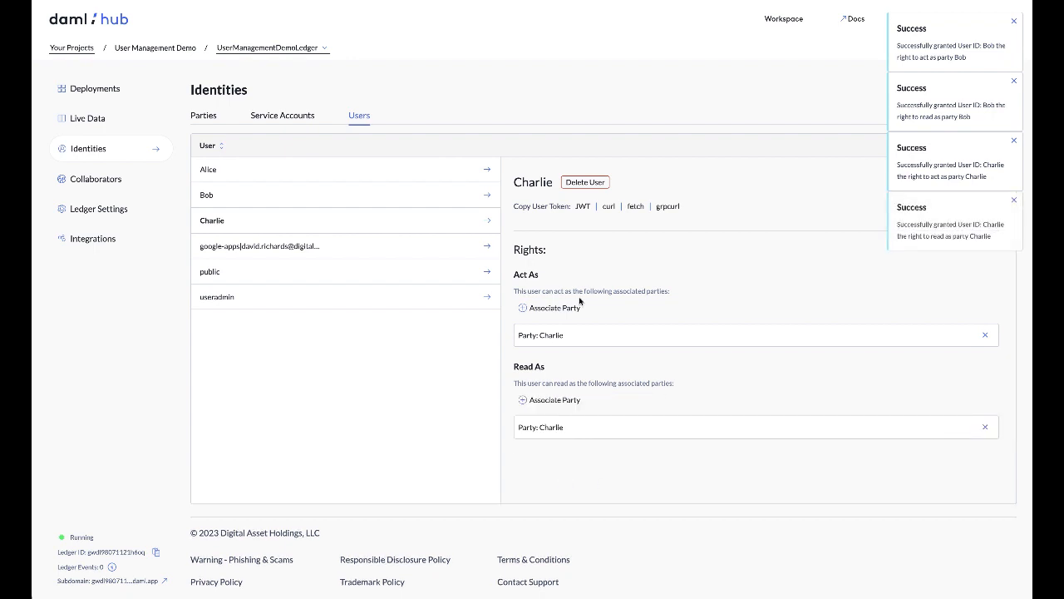
Give the first listed user an additional Read As right for the Manager party
{"action": "left_click", "coordinate": [302, 179]}
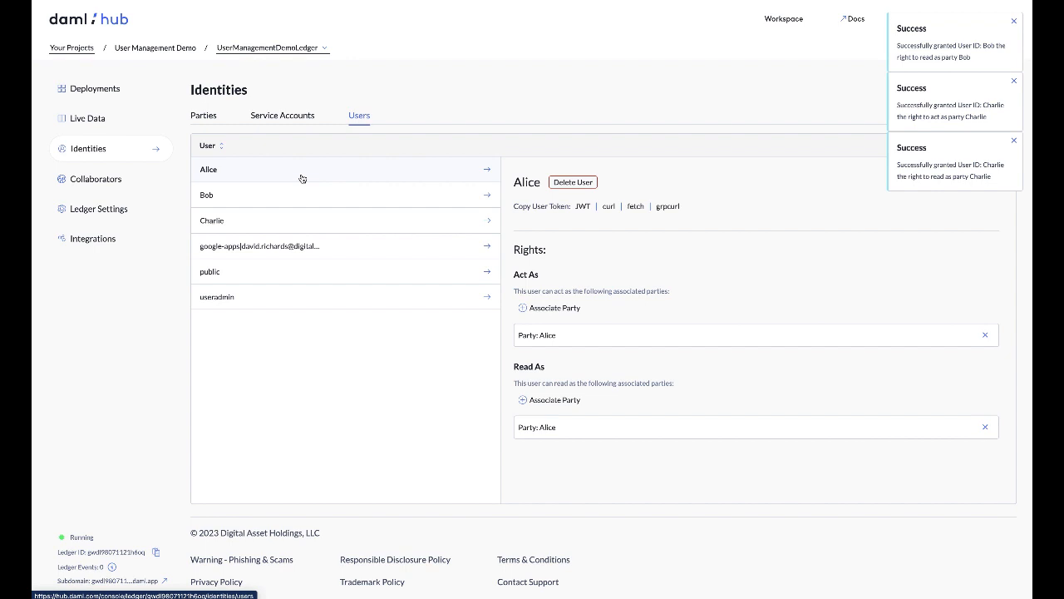
{"action": "left_click", "coordinate": [565, 401]}
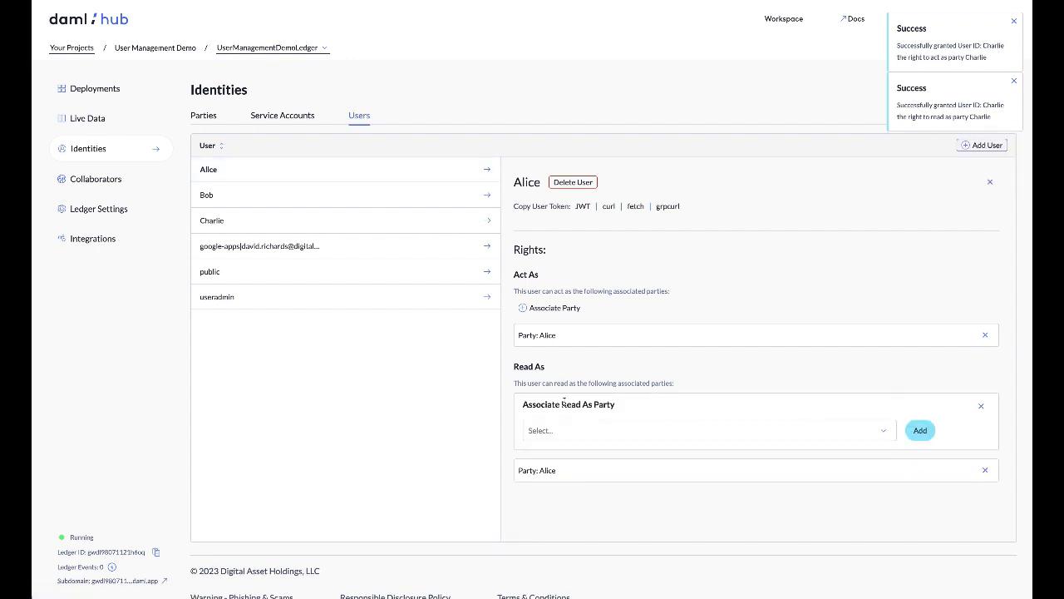
{"action": "left_click", "coordinate": [872, 434]}
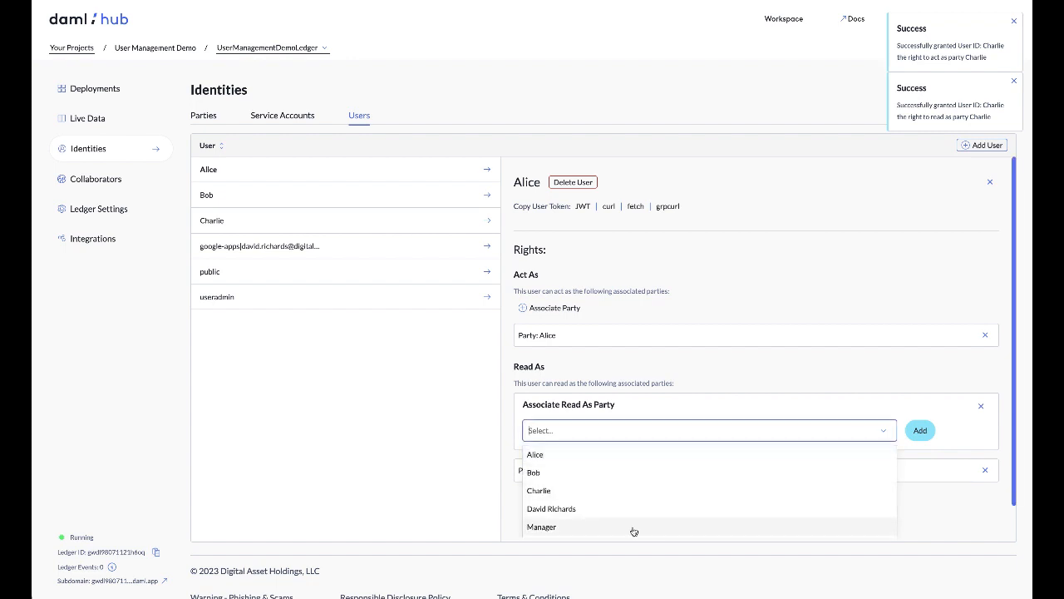
{"action": "left_click", "coordinate": [632, 529]}
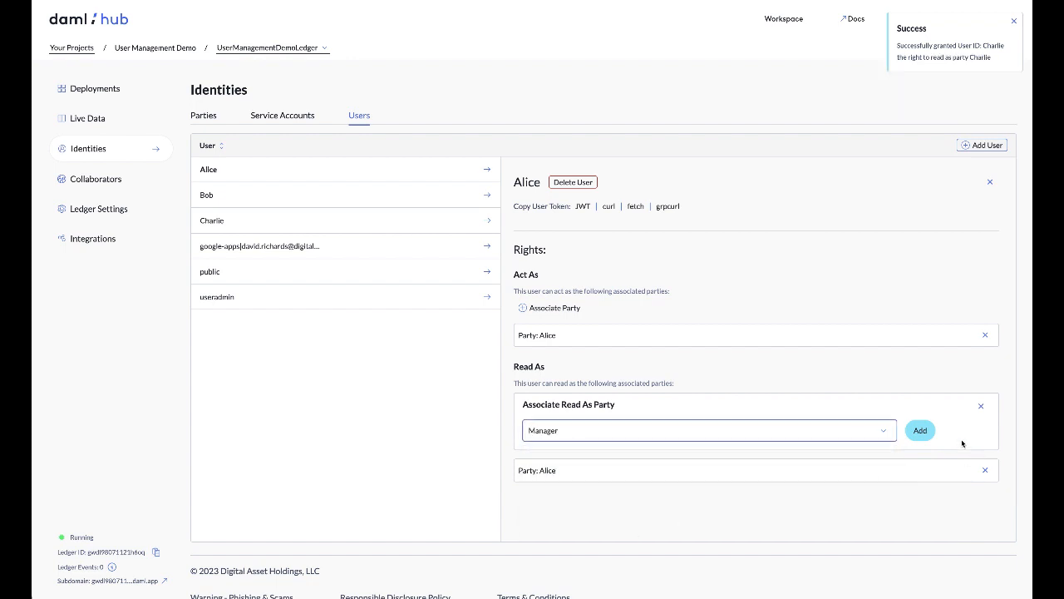
{"action": "left_click", "coordinate": [919, 431]}
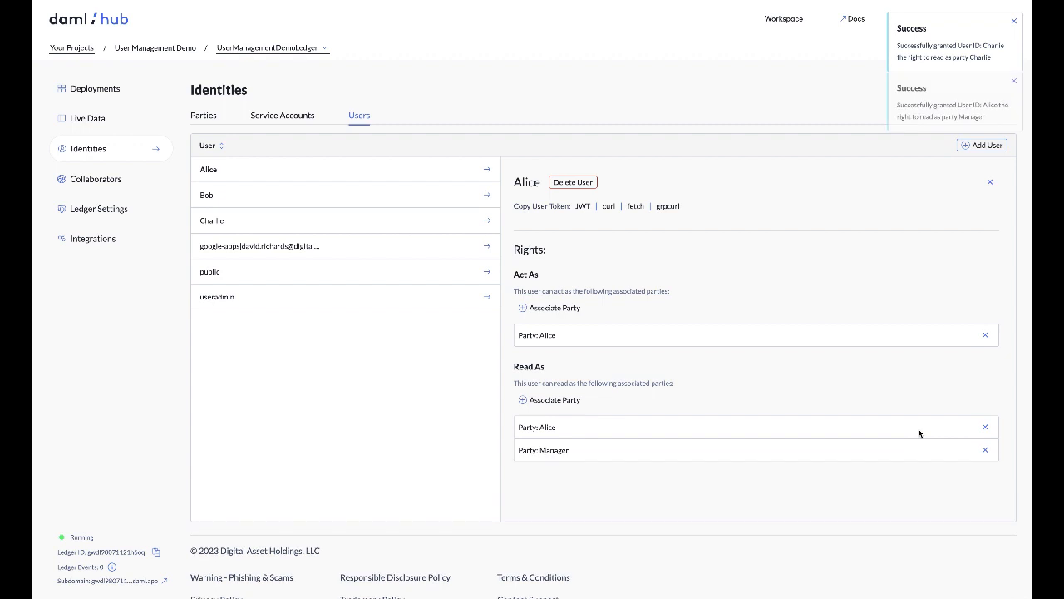
Give the second listed user an additional Read As right for the Manager party
{"action": "left_click", "coordinate": [265, 196]}
{"action": "left_click", "coordinate": [549, 401]}
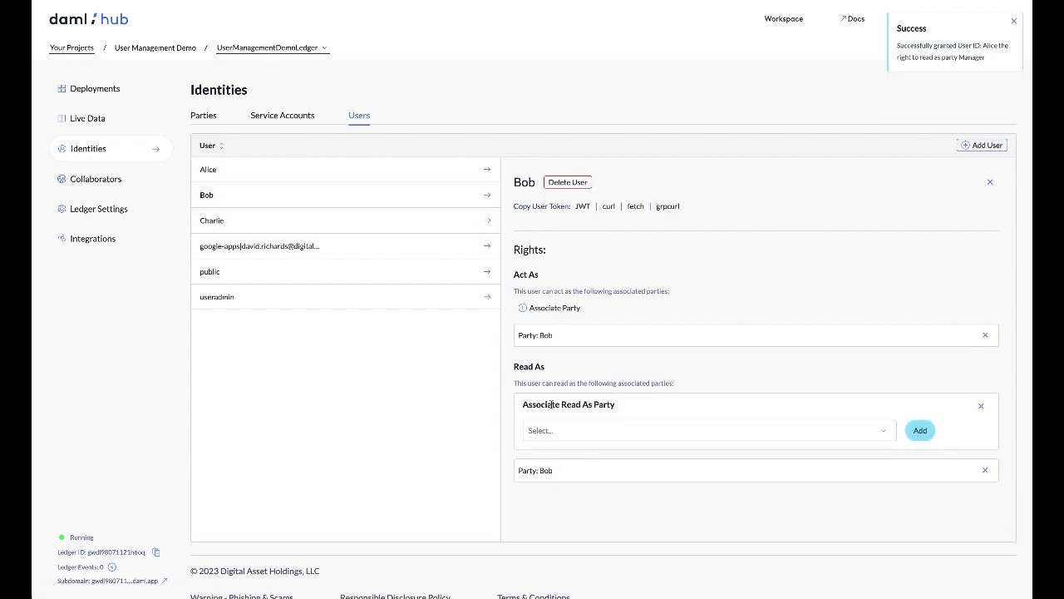
{"action": "left_click", "coordinate": [680, 431]}
{"action": "left_click", "coordinate": [630, 527]}
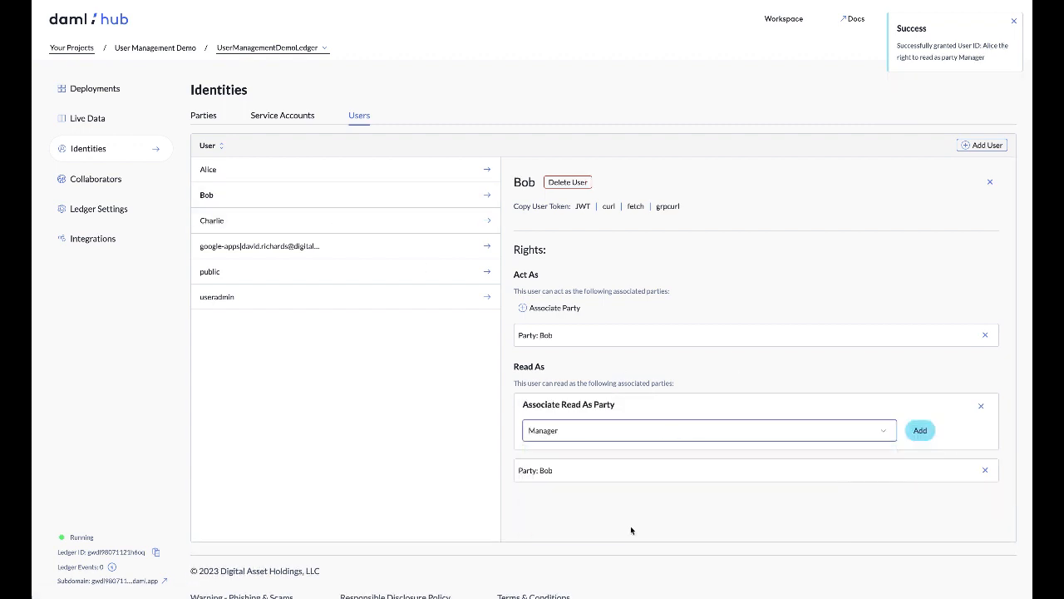
{"action": "left_click", "coordinate": [920, 430]}
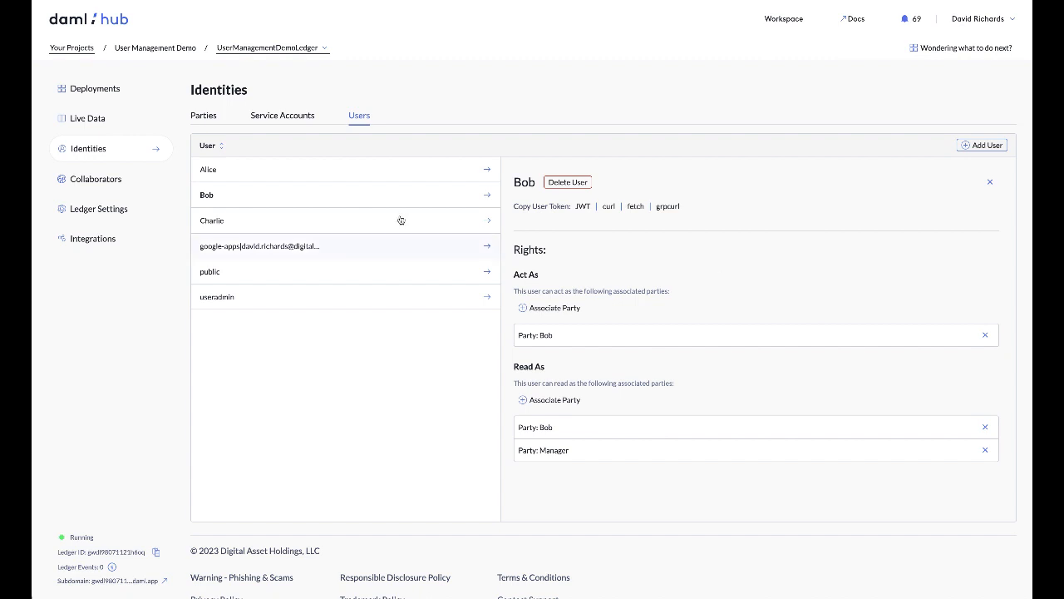
Revoke the first listed user's Read As right for the Manager party
{"action": "left_click", "coordinate": [213, 172]}
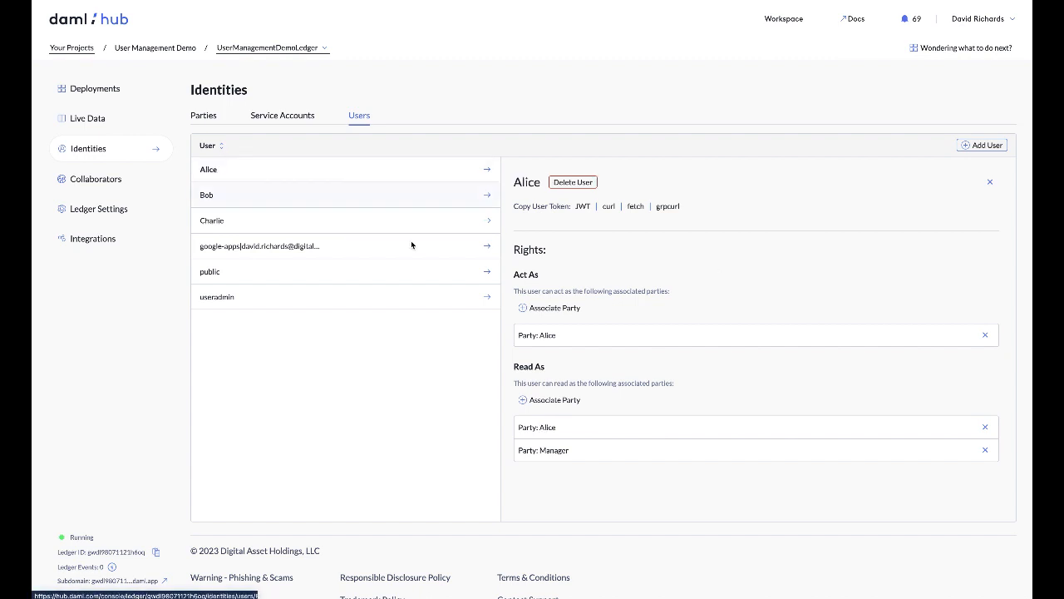
{"action": "left_click", "coordinate": [985, 451]}
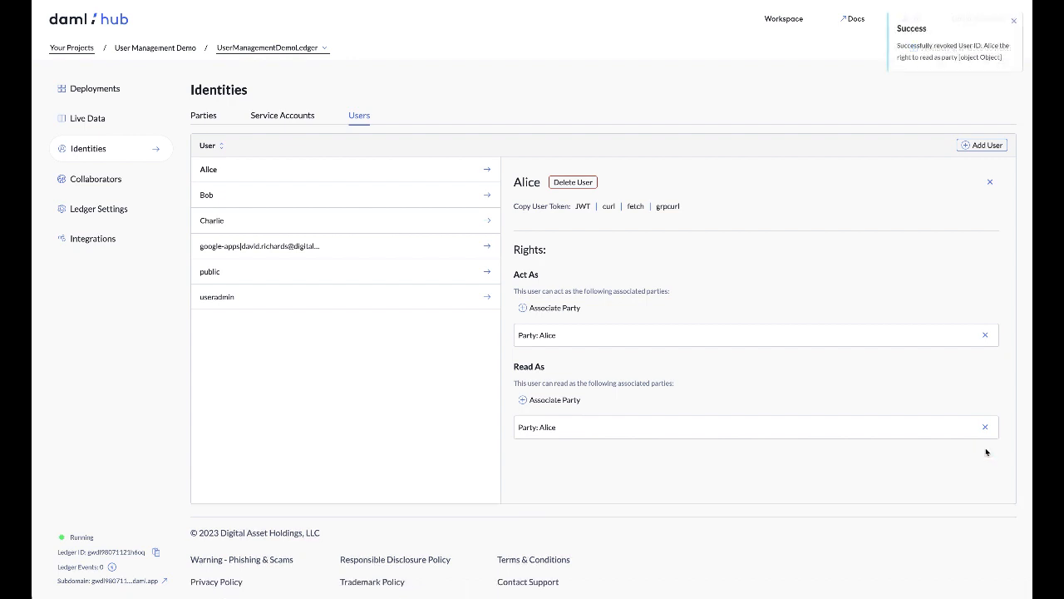
Give the third listed user an additional Read As right for the Manager party
{"action": "left_click", "coordinate": [210, 222]}
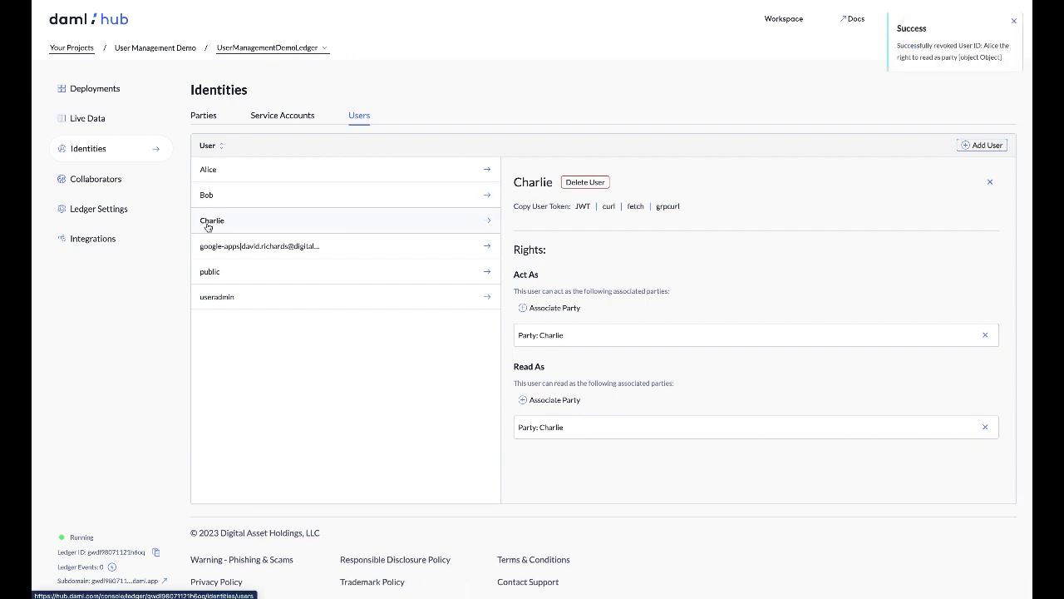
{"action": "left_click", "coordinate": [536, 400]}
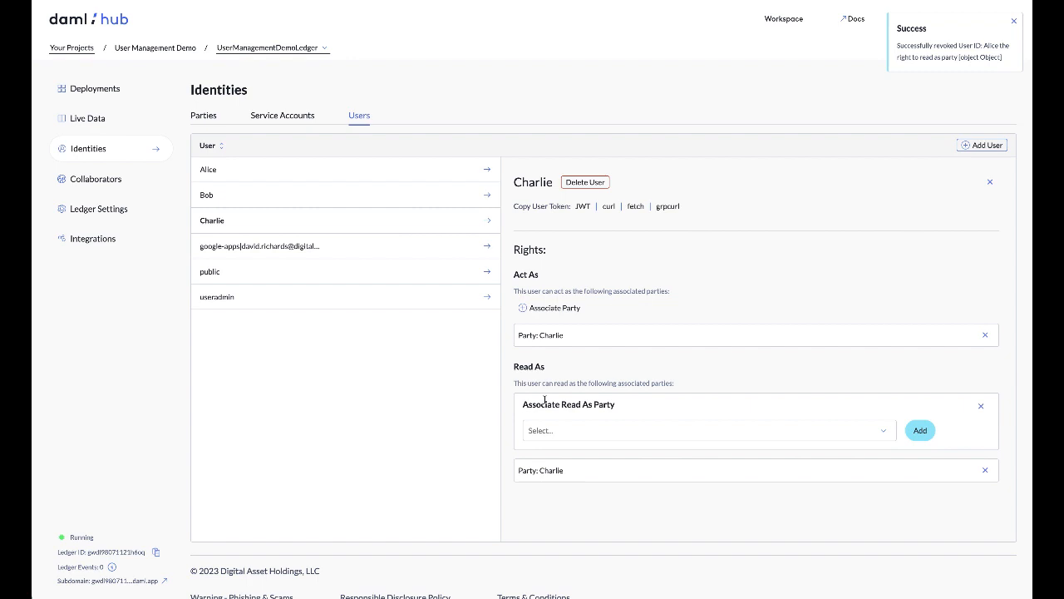
{"action": "left_click", "coordinate": [587, 438]}
{"action": "left_click", "coordinate": [570, 526]}
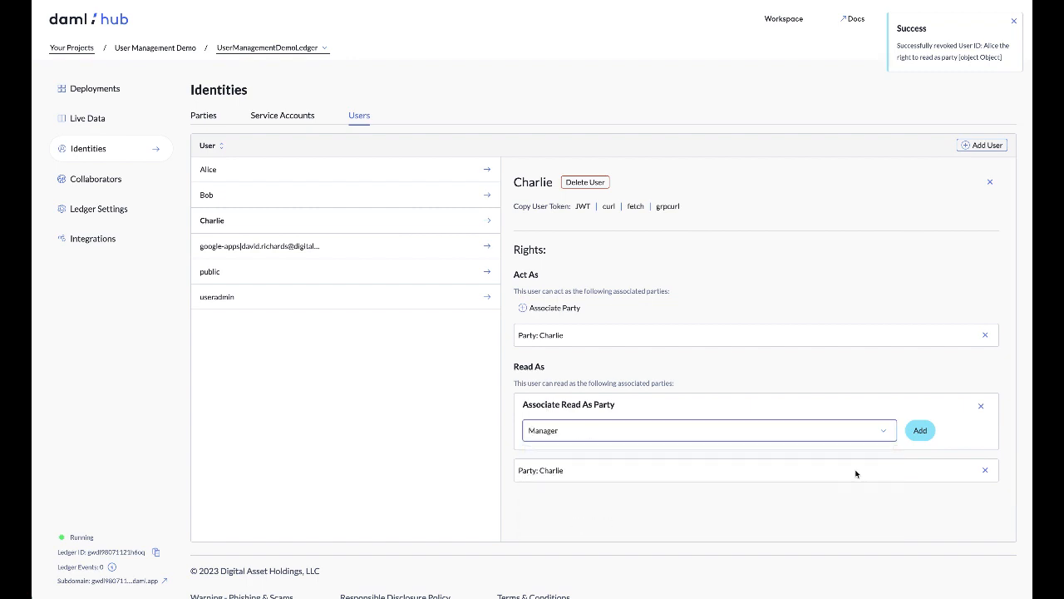
{"action": "left_click", "coordinate": [922, 431]}
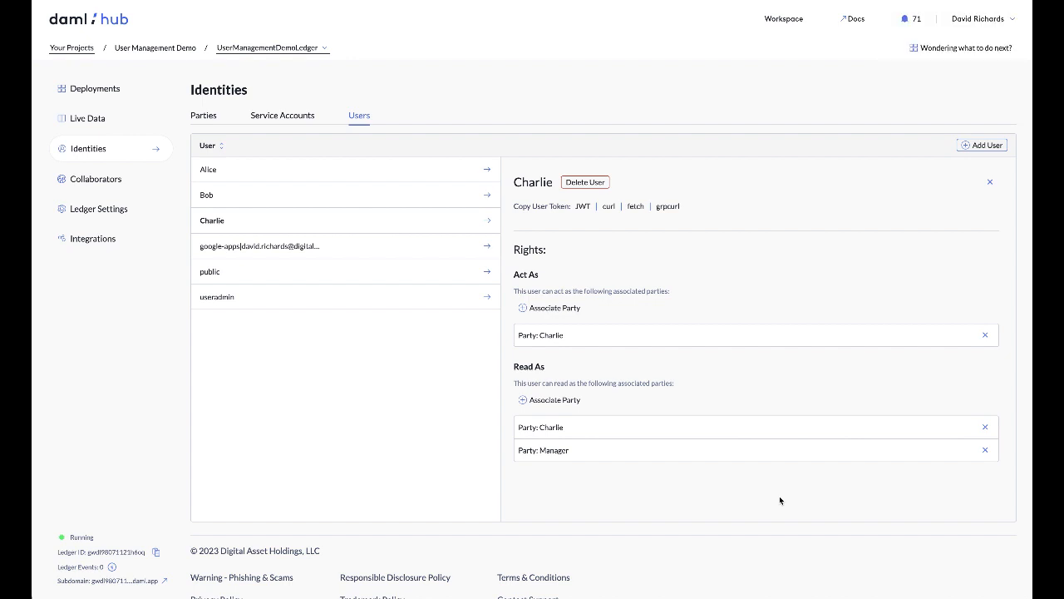
Review the rights of the first and third listed users, and delete the third listed user
{"action": "left_click", "coordinate": [232, 177]}
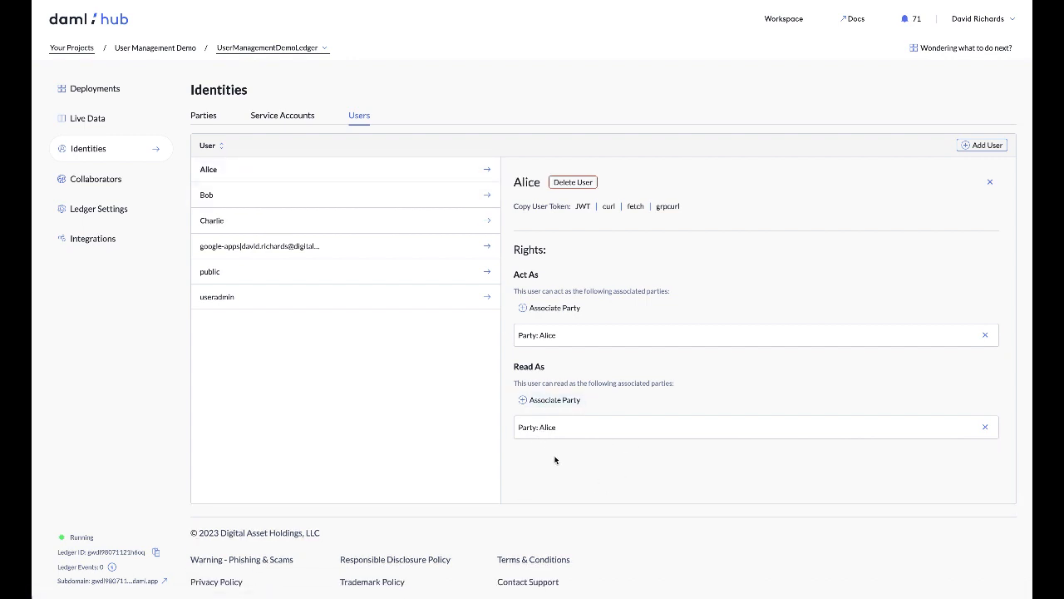
{"action": "left_click", "coordinate": [231, 221]}
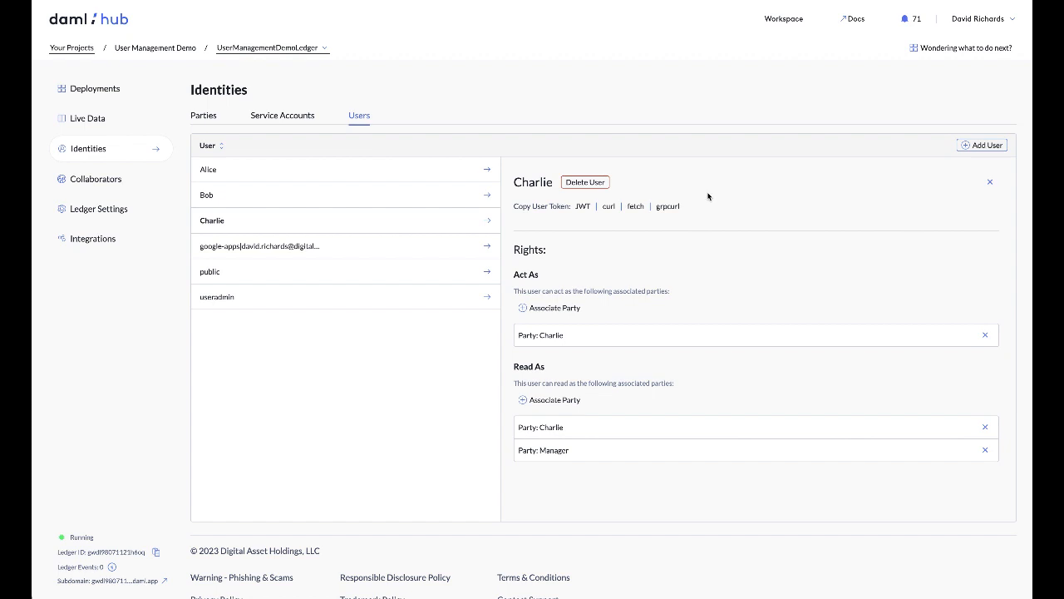
{"action": "left_click", "coordinate": [585, 184]}
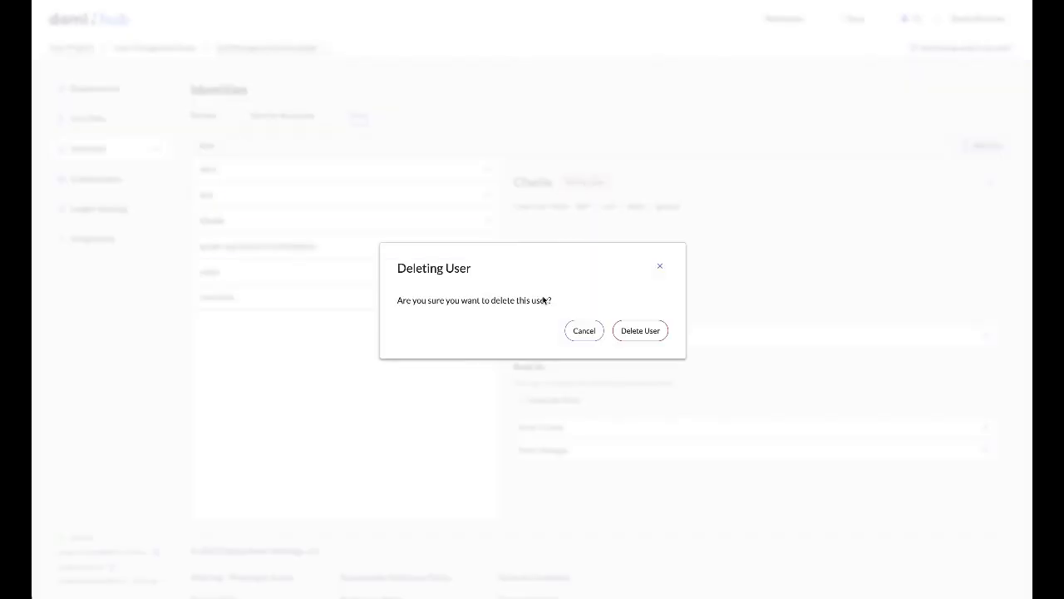
{"action": "left_click", "coordinate": [638, 331]}
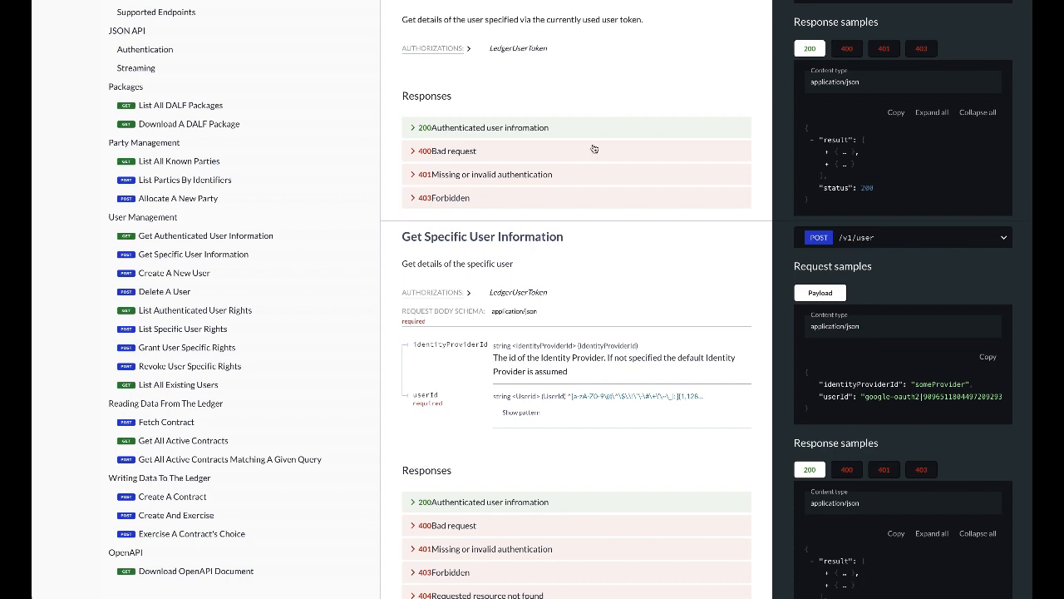
Examine the User Management endpoints in the API reference, starting with Get Authenticated User Information
{"action": "scroll", "coordinate": [595, 97], "scroll_direction": "up", "scroll_amount": 1}
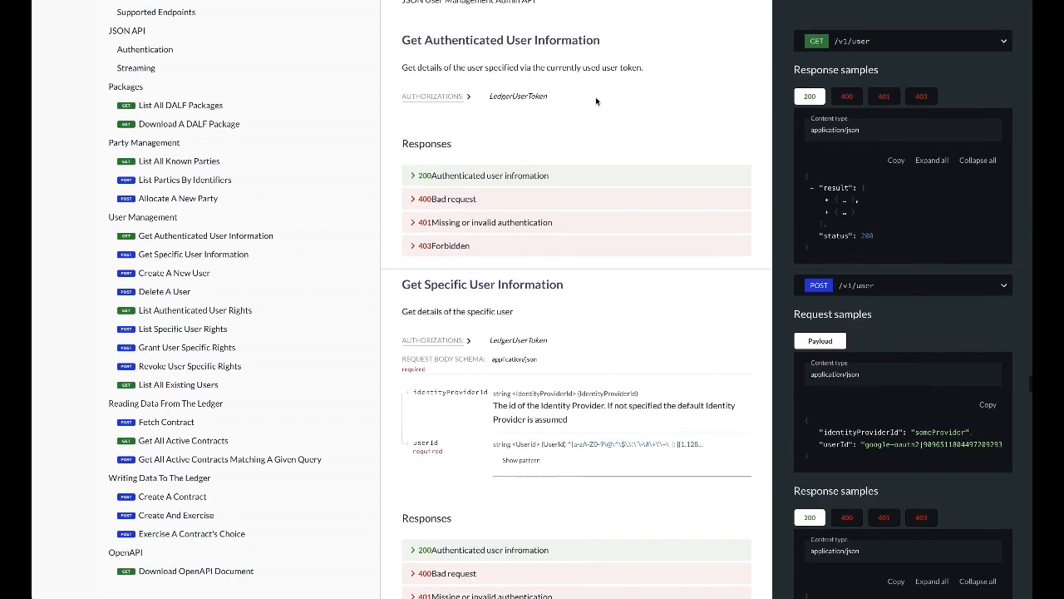
{"action": "scroll", "coordinate": [595, 100], "scroll_direction": "down", "scroll_amount": 1}
{"action": "scroll", "coordinate": [595, 101], "scroll_direction": "up", "scroll_amount": 2}
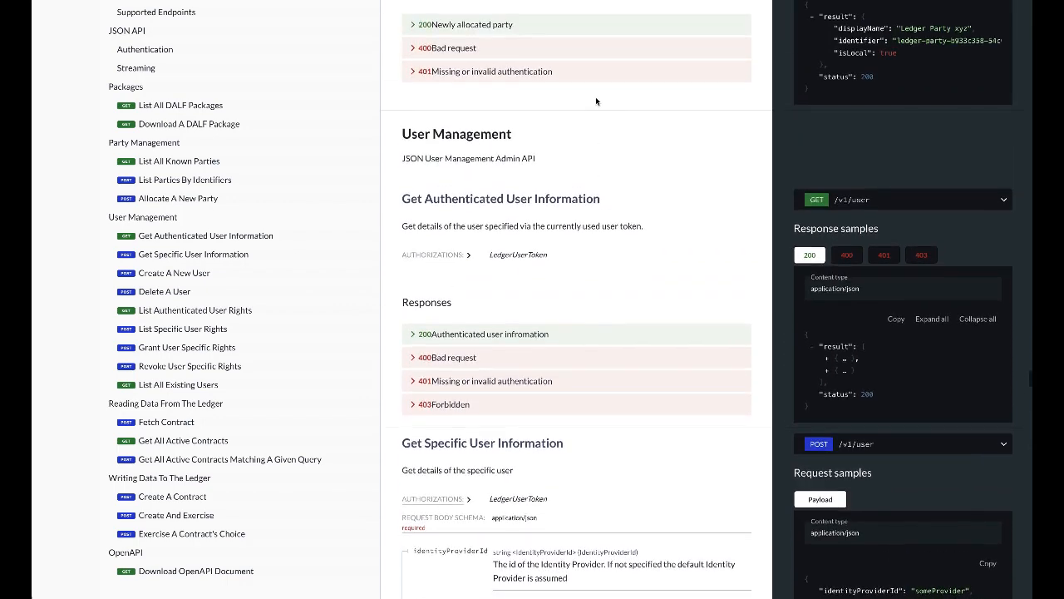
{"action": "scroll", "coordinate": [596, 101], "scroll_direction": "down", "scroll_amount": 1}
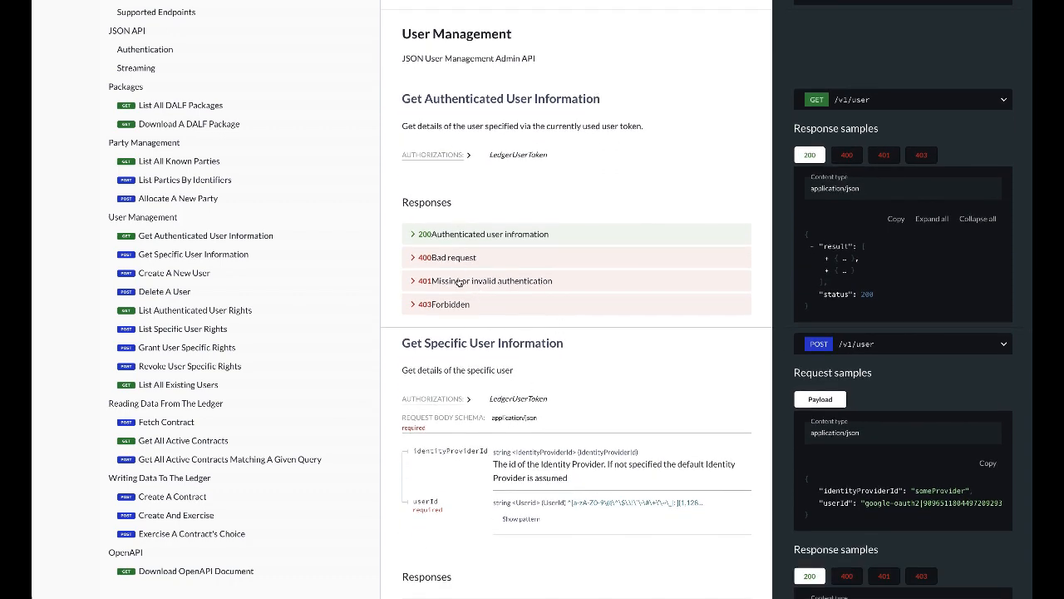